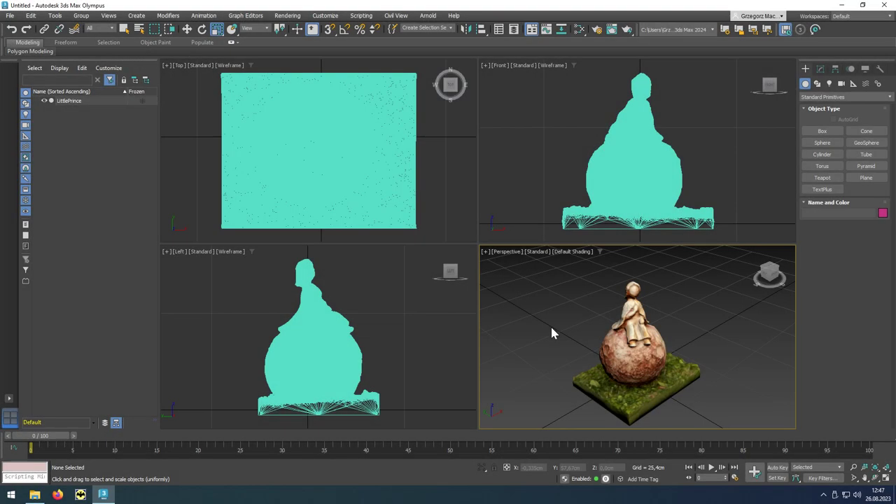
Step: Export only the selected LittlePrince scan as FBX named SM_LittlePrince_01 in the LittlePrince folder
{"action": "left_click", "coordinate": [619, 342]}
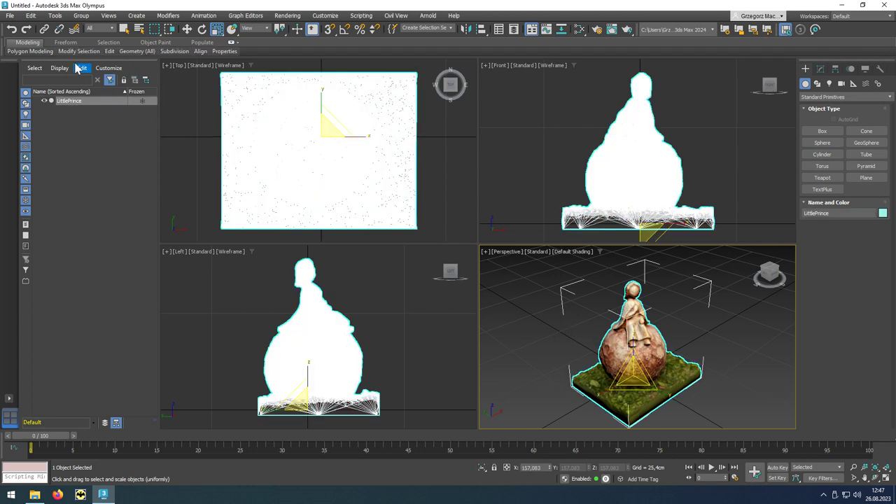
{"action": "left_click", "coordinate": [14, 18]}
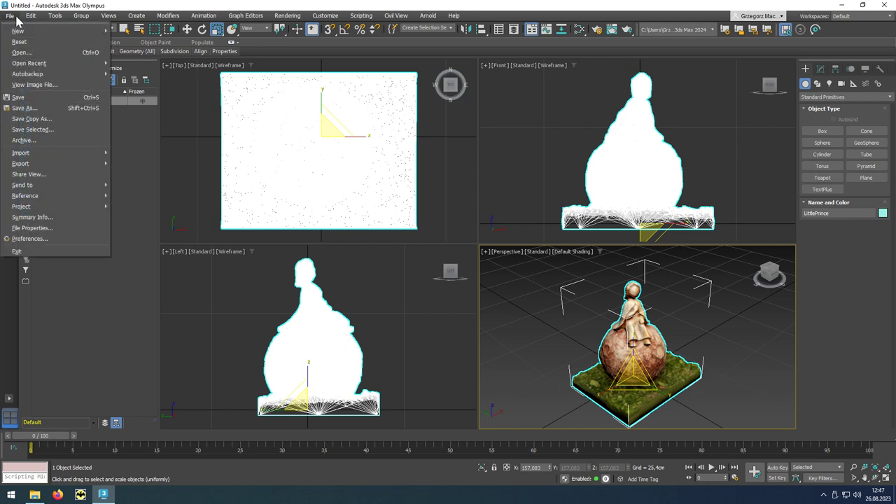
{"action": "mouse_move", "coordinate": [21, 165]}
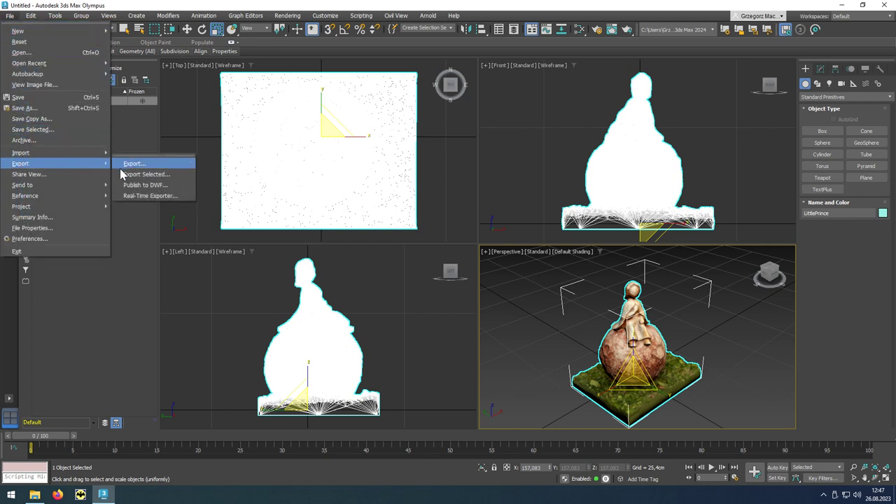
{"action": "left_click", "coordinate": [175, 179]}
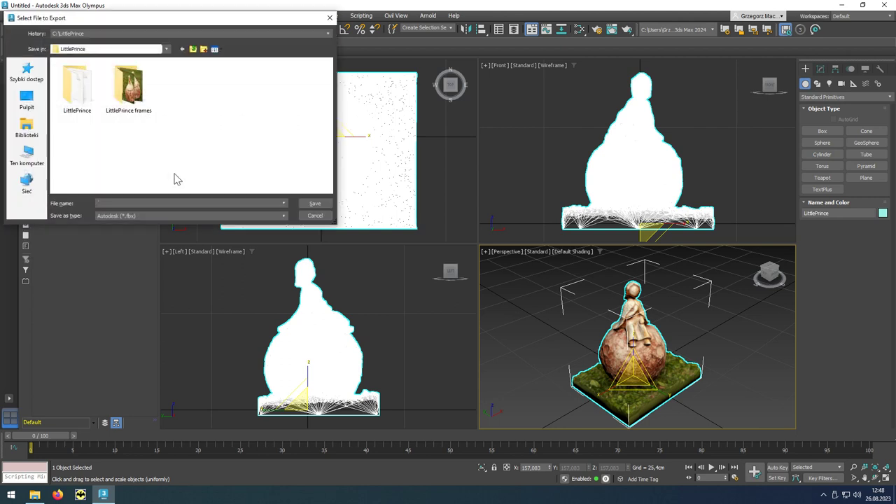
{"action": "type", "text": "SM_"}
{"action": "type", "text": "LittlePrince_01"}
{"action": "left_click", "coordinate": [326, 203]}
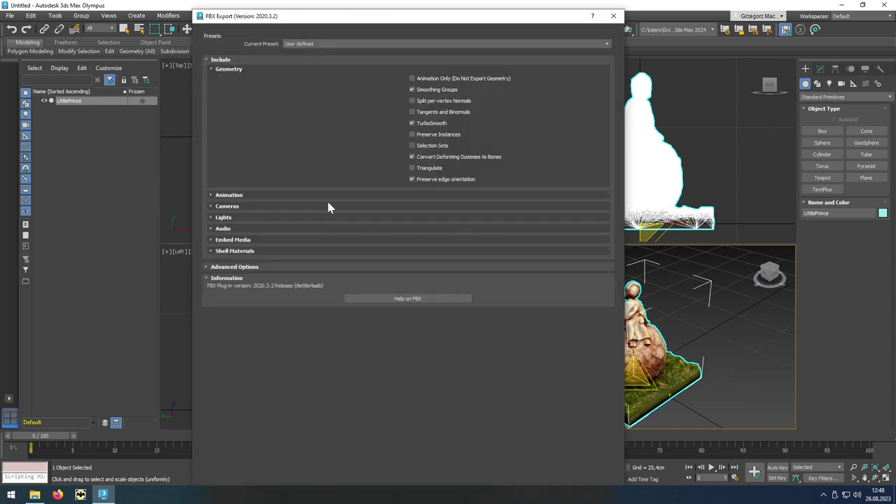
Step: Turn off TurboSmooth, deforming-dummy-to-bone conversion and animation in the FBX export options
{"action": "left_click", "coordinate": [413, 124]}
{"action": "left_click", "coordinate": [413, 158]}
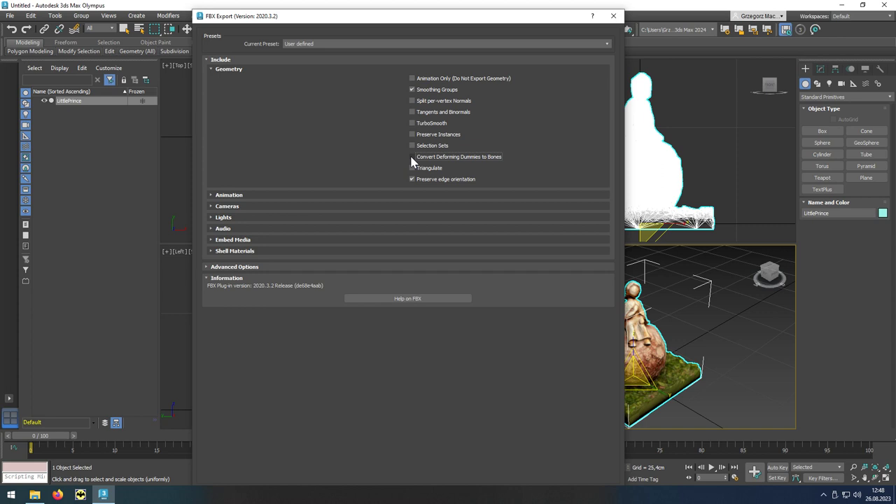
{"action": "left_click", "coordinate": [284, 194]}
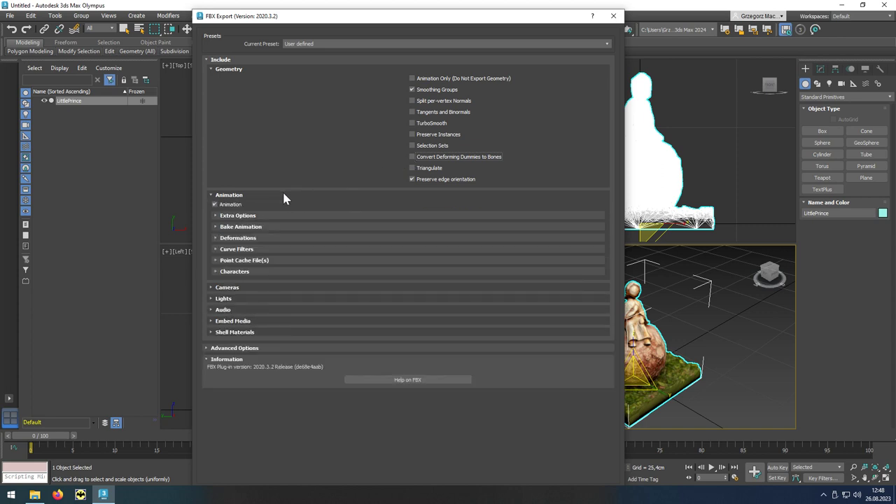
{"action": "left_click", "coordinate": [231, 204]}
{"action": "left_click", "coordinate": [230, 196]}
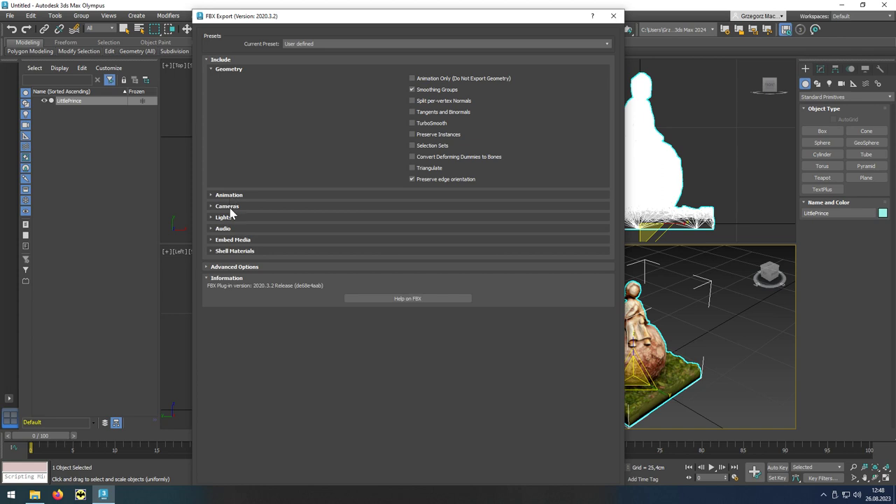
Step: Exclude cameras and lights from the FBX export
{"action": "left_click", "coordinate": [231, 211]}
{"action": "left_click", "coordinate": [413, 216]}
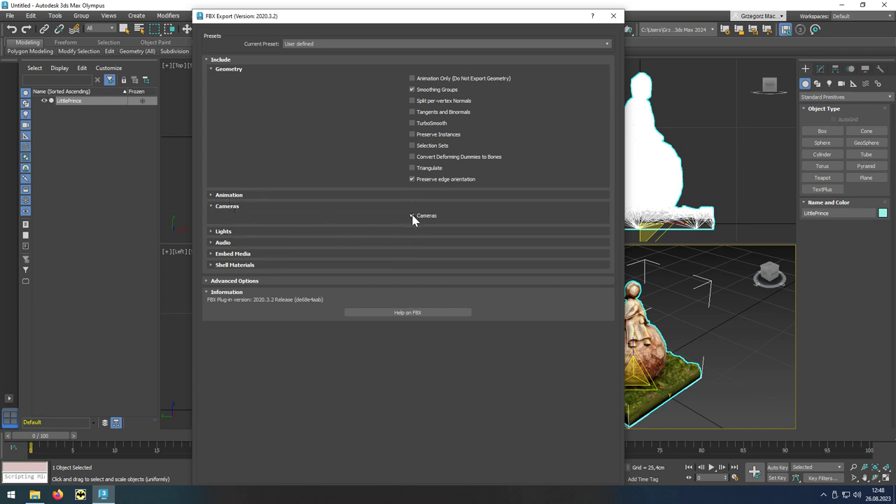
{"action": "left_click", "coordinate": [241, 205]}
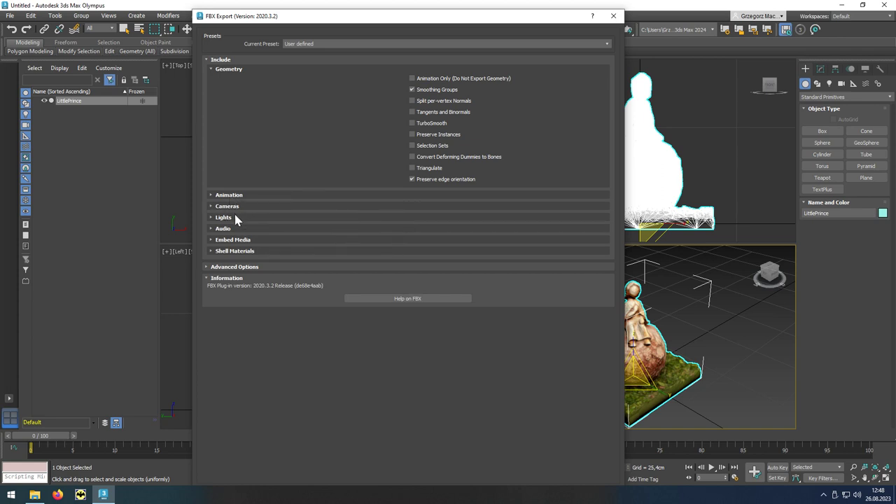
{"action": "left_click", "coordinate": [233, 217]}
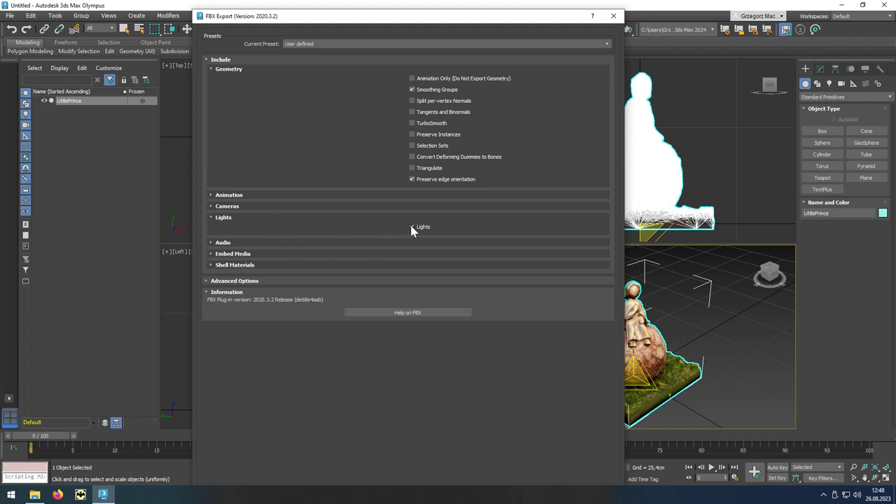
{"action": "left_click", "coordinate": [225, 217]}
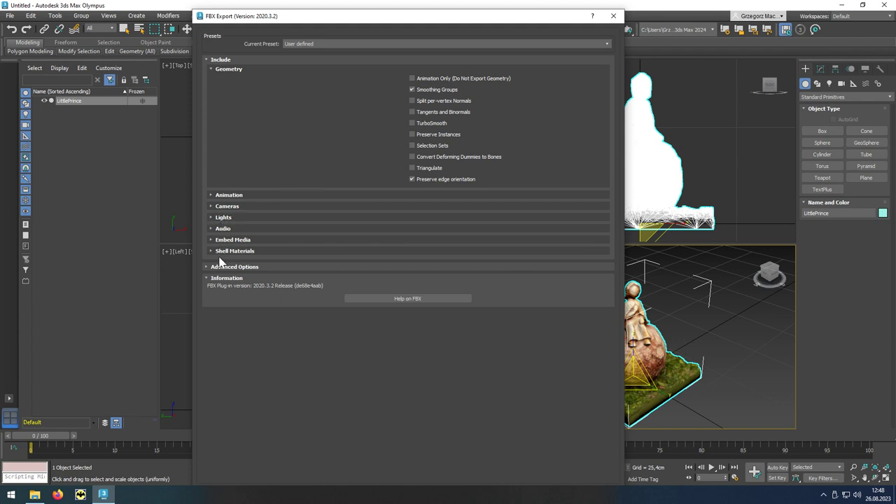
{"action": "left_click", "coordinate": [261, 270]}
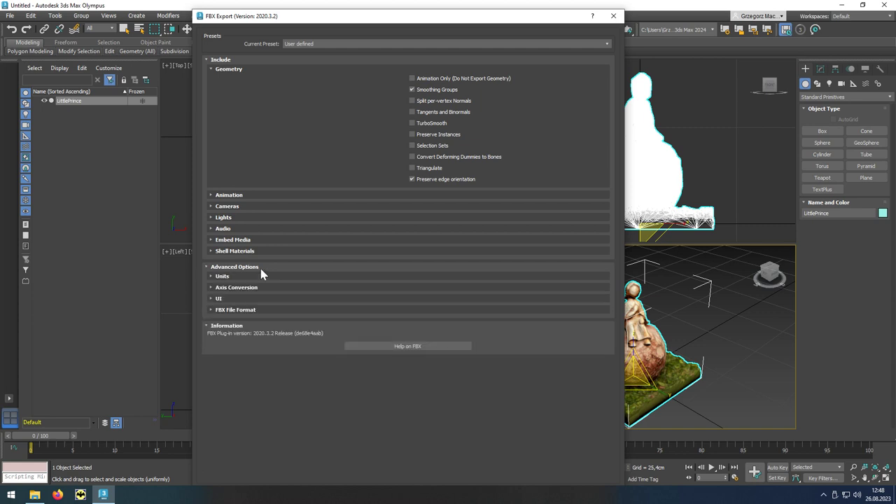
Step: Disable automatic unit scaling and convert scene units to Centimeters
{"action": "left_click", "coordinate": [212, 278]}
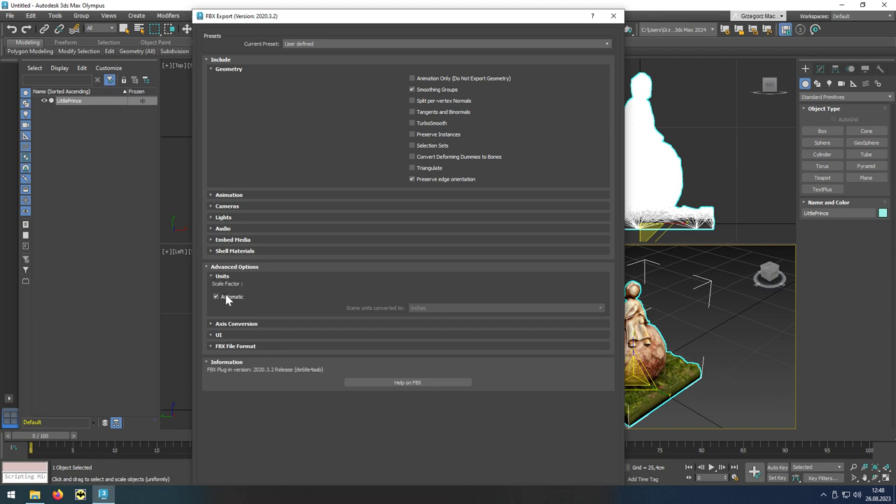
{"action": "left_click", "coordinate": [216, 297]}
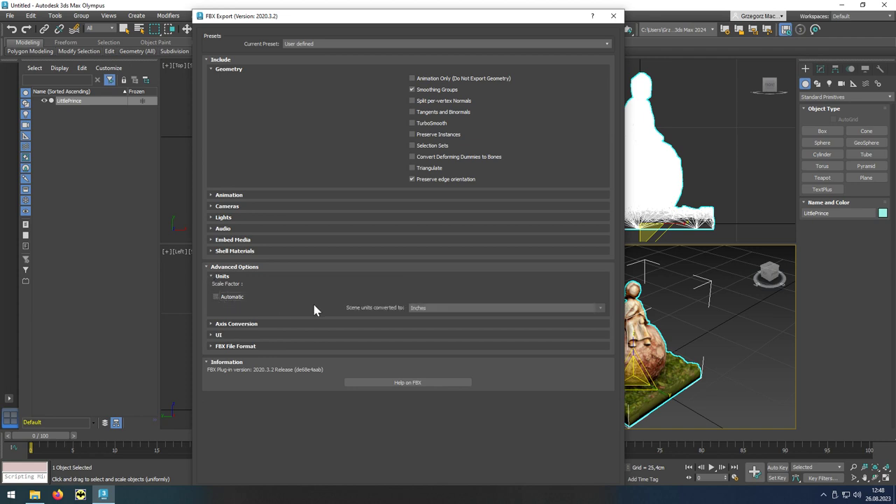
{"action": "left_click", "coordinate": [426, 308]}
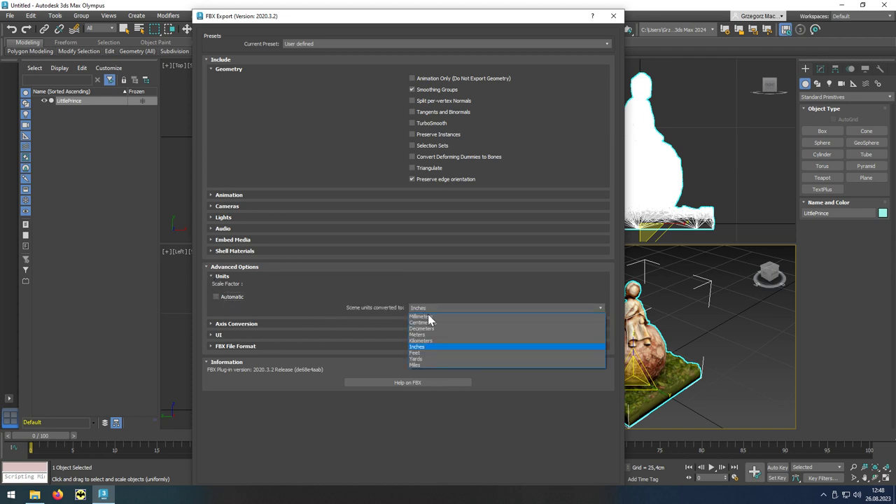
{"action": "left_click", "coordinate": [439, 324]}
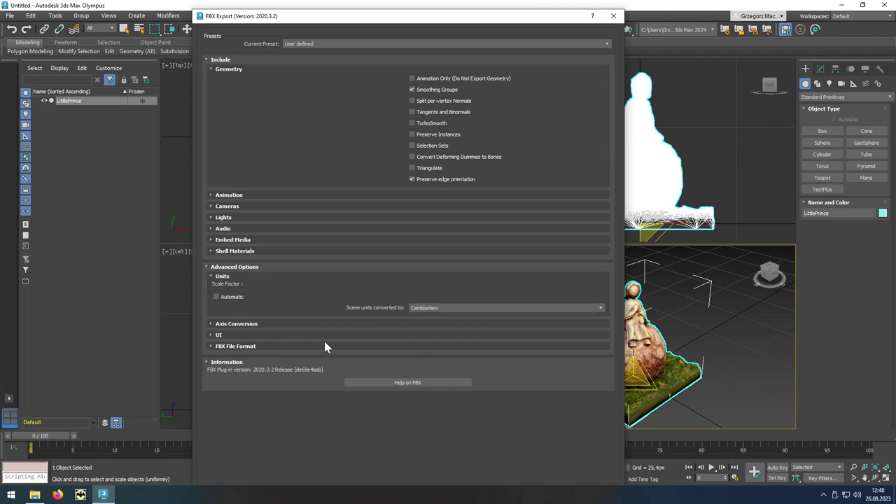
Step: Set the FBX file format version to FBX 2020
{"action": "left_click", "coordinate": [244, 347]}
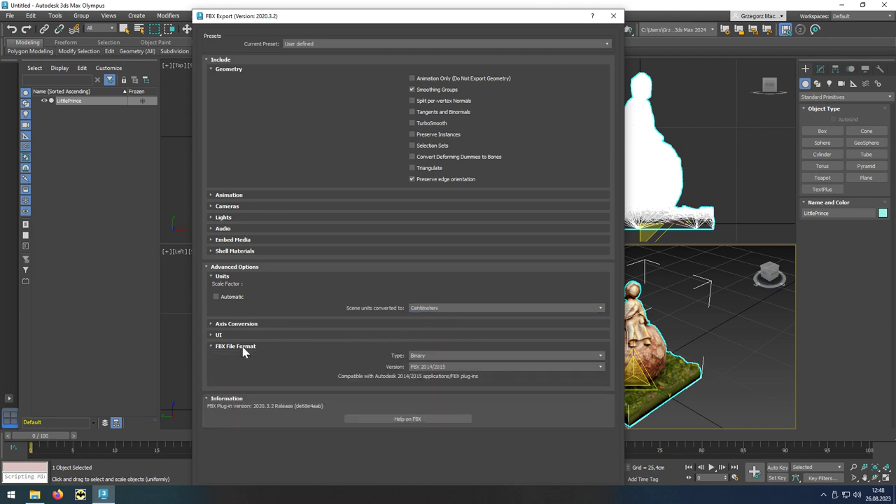
{"action": "left_click", "coordinate": [454, 366]}
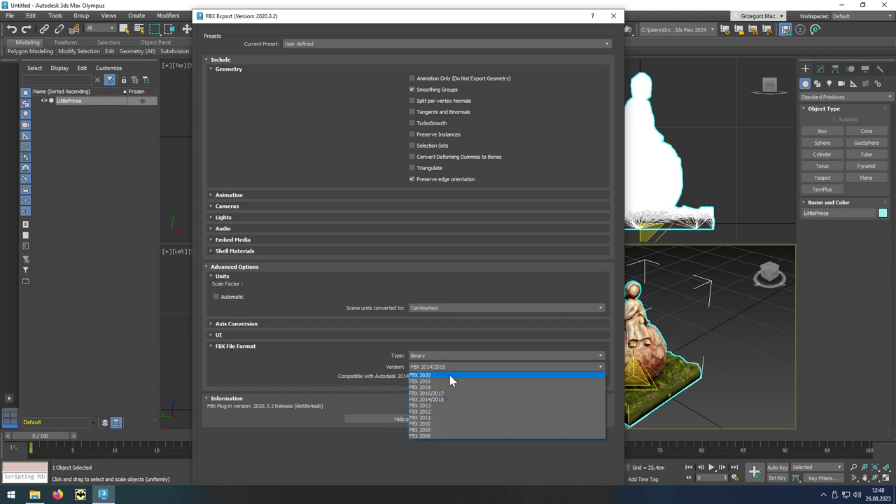
{"action": "left_click", "coordinate": [450, 376]}
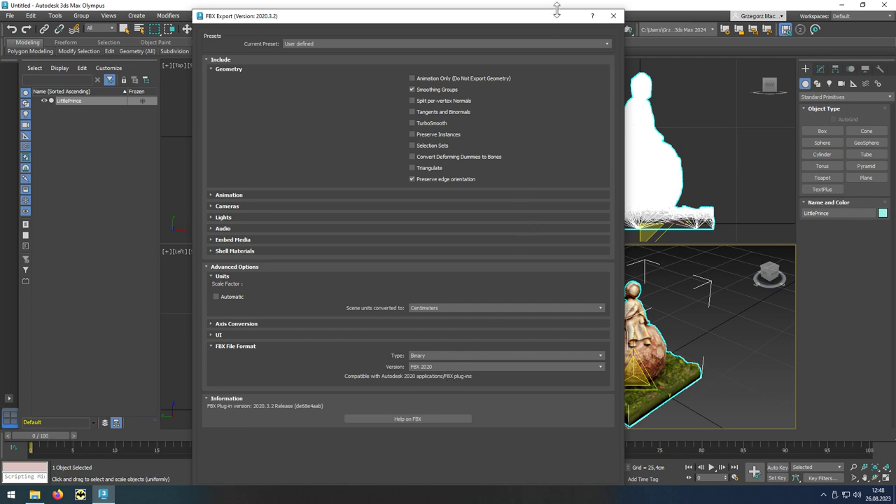
{"action": "mouse_move", "coordinate": [556, 10]}
{"action": "left_mouse_down"}
{"action": "mouse_move", "coordinate": [545, 94]}
{"action": "mouse_move", "coordinate": [546, 69]}
{"action": "left_mouse_up"}
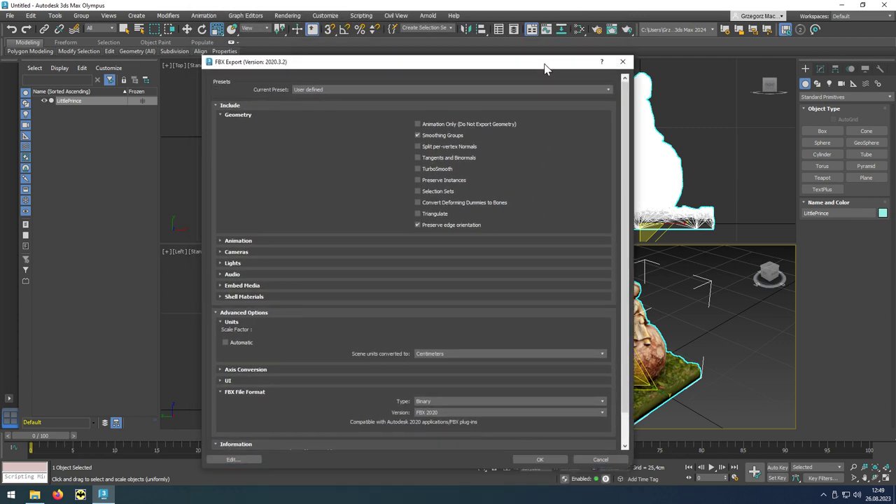
Step: Finish the FBX export, then create and open an SM_LittlePrince_01 folder under Content
{"action": "left_click", "coordinate": [545, 459]}
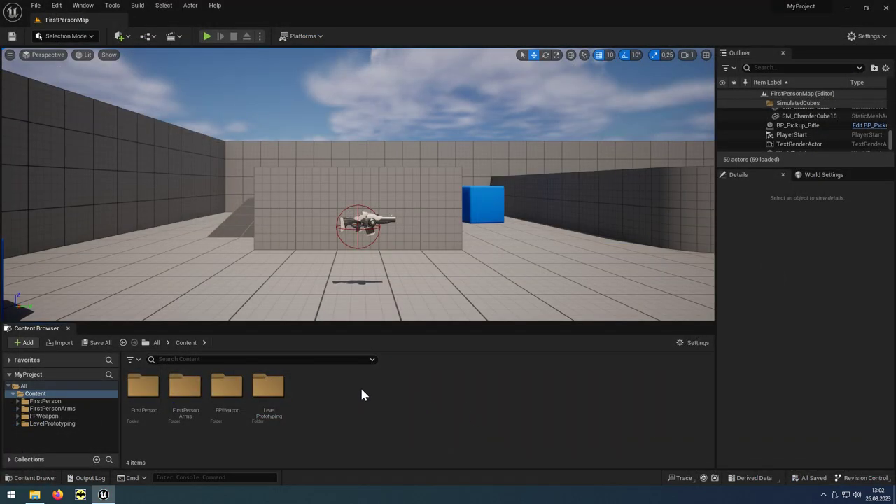
{"action": "right_click", "coordinate": [361, 391]}
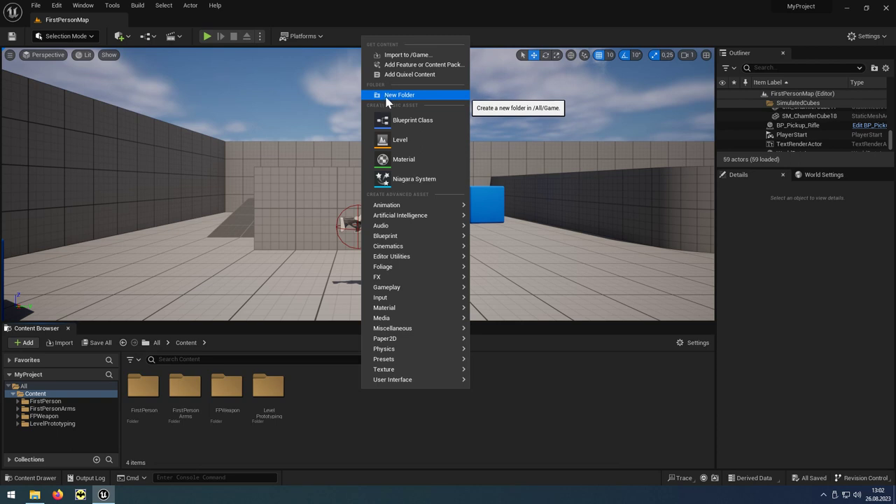
{"action": "left_click", "coordinate": [424, 96]}
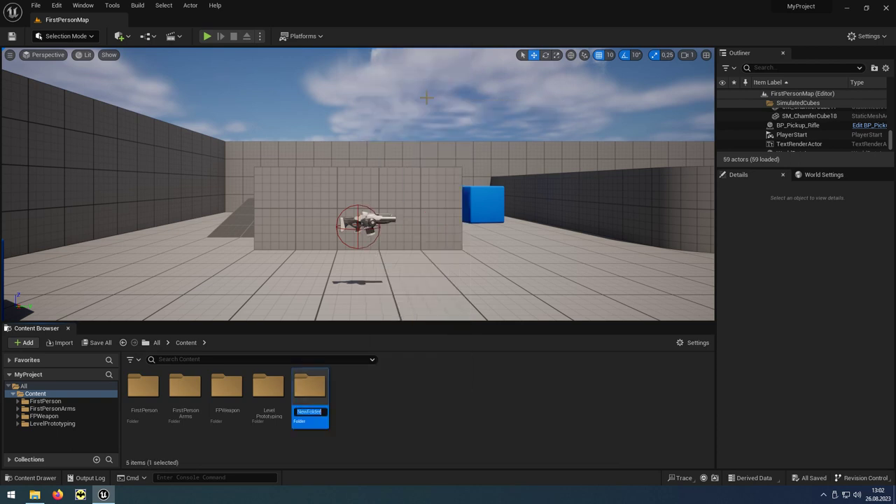
{"action": "type", "text": "SM"}
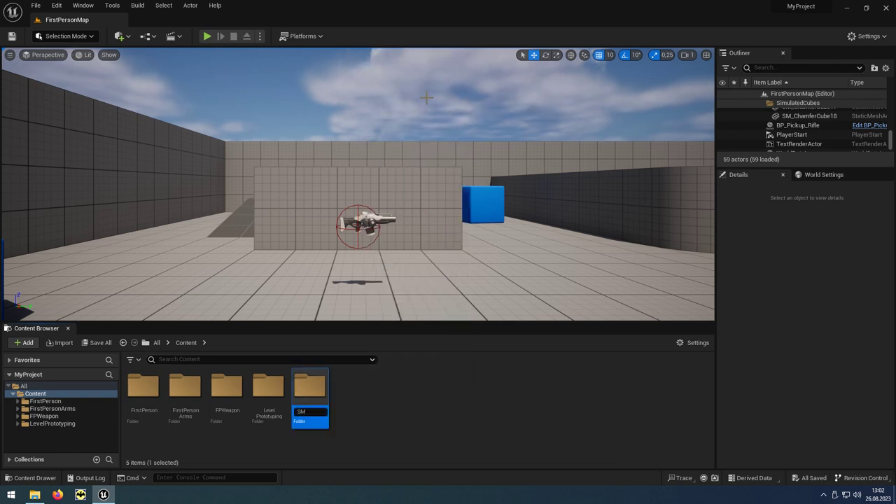
{"action": "type", "text": "_"}
{"action": "type", "text": "LittlePrince"}
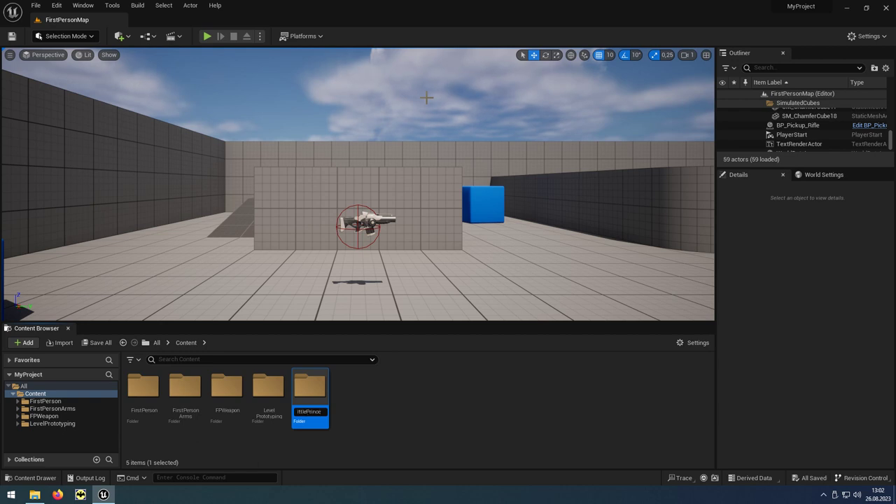
{"action": "type", "text": "_01"}
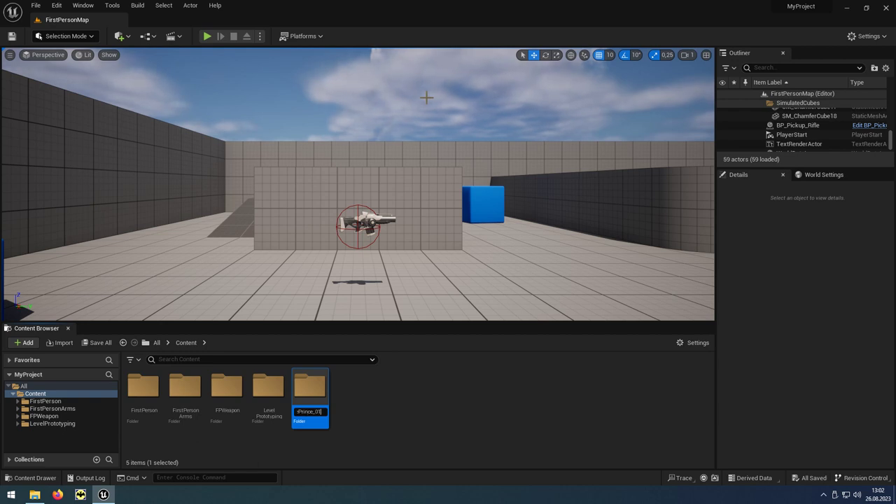
{"action": "key", "text": "Return"}
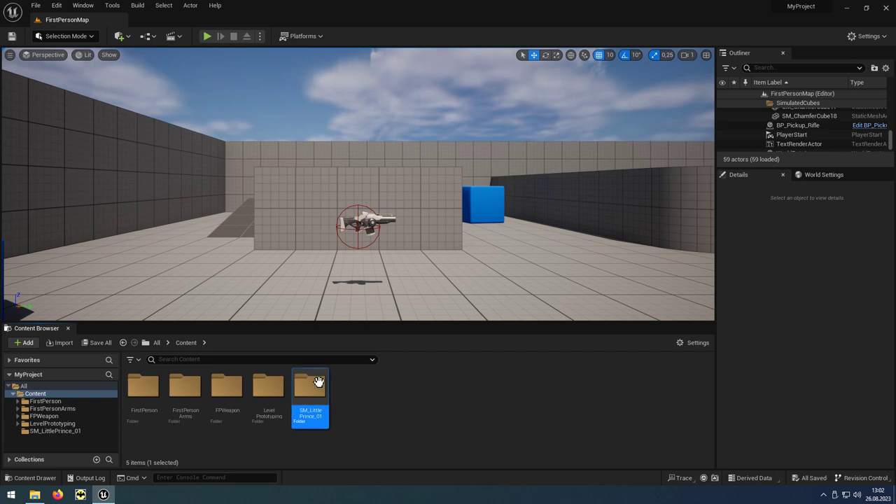
{"action": "double_click", "coordinate": [319, 383]}
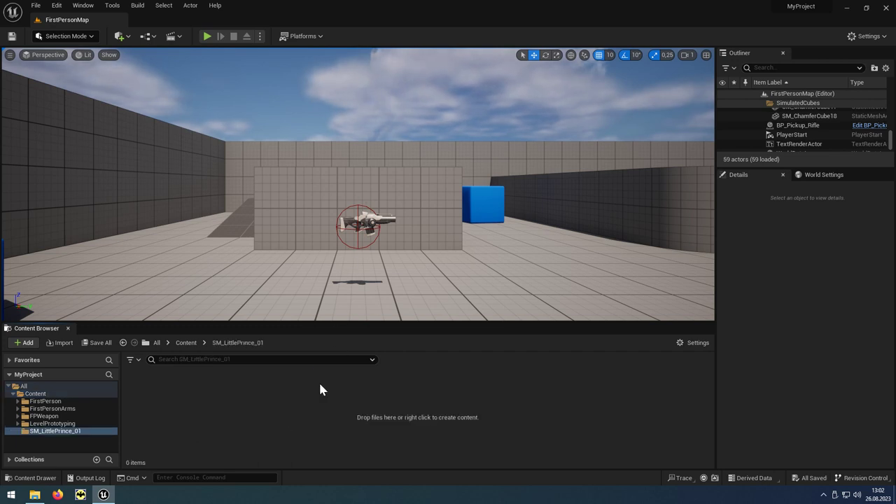
Step: Import SM_LittlePrince_01.fbx from File Explorer into the folder with Build Nanite enabled
{"action": "left_click", "coordinate": [34, 495]}
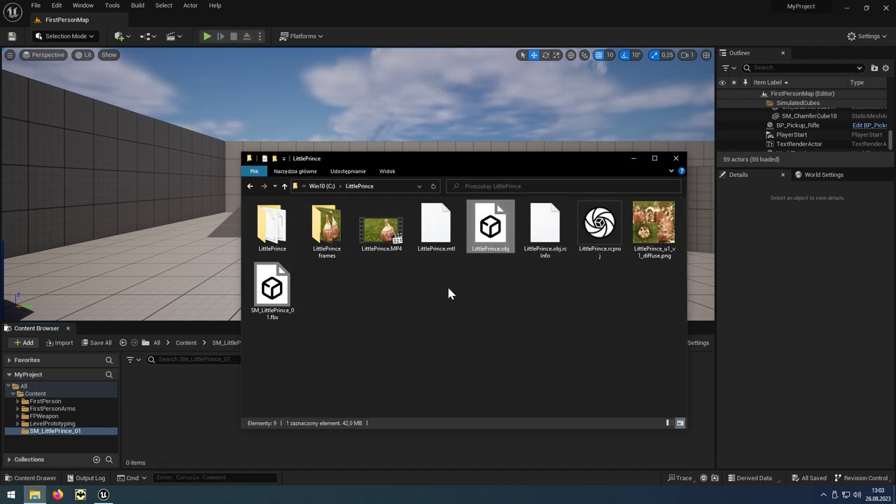
{"action": "left_click", "coordinate": [279, 326]}
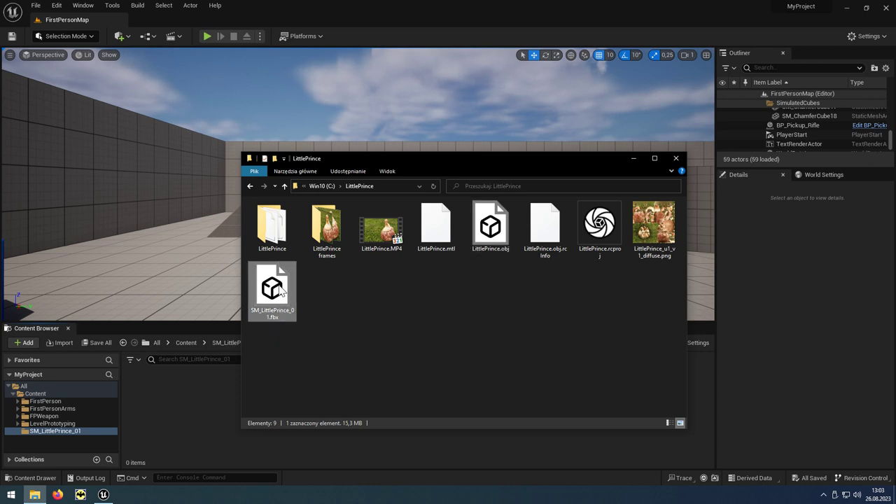
{"action": "left_click_drag", "start_coordinate": [282, 293], "coordinate": [205, 403]}
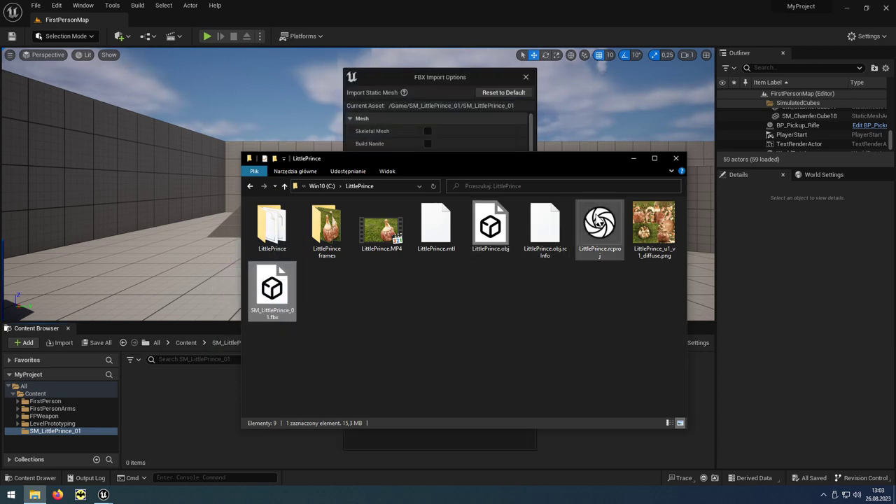
{"action": "left_click", "coordinate": [632, 159]}
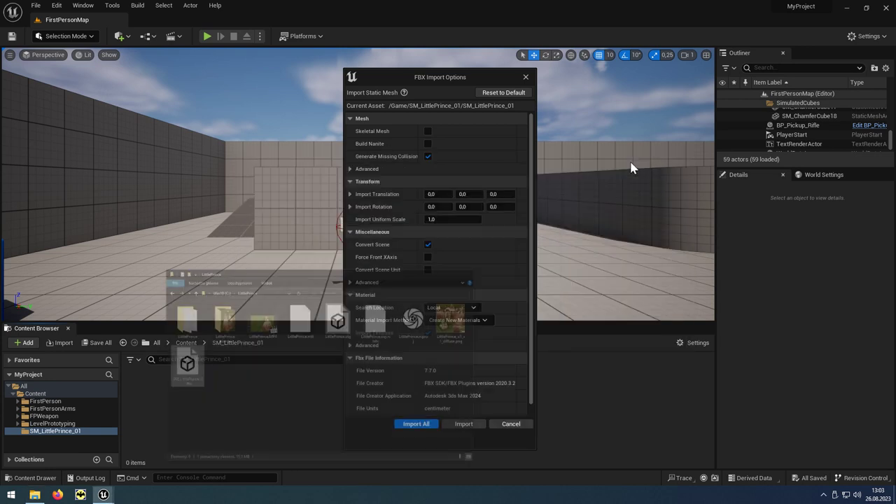
{"action": "left_click", "coordinate": [428, 145]}
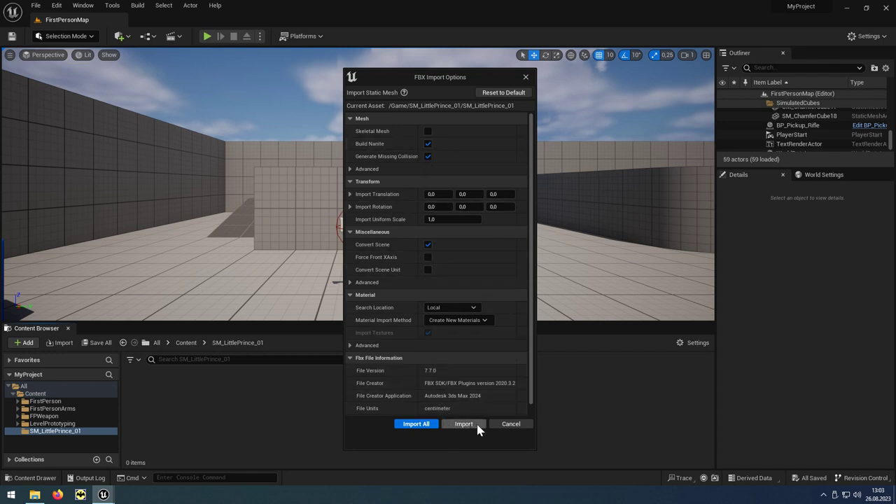
{"action": "left_click", "coordinate": [478, 425]}
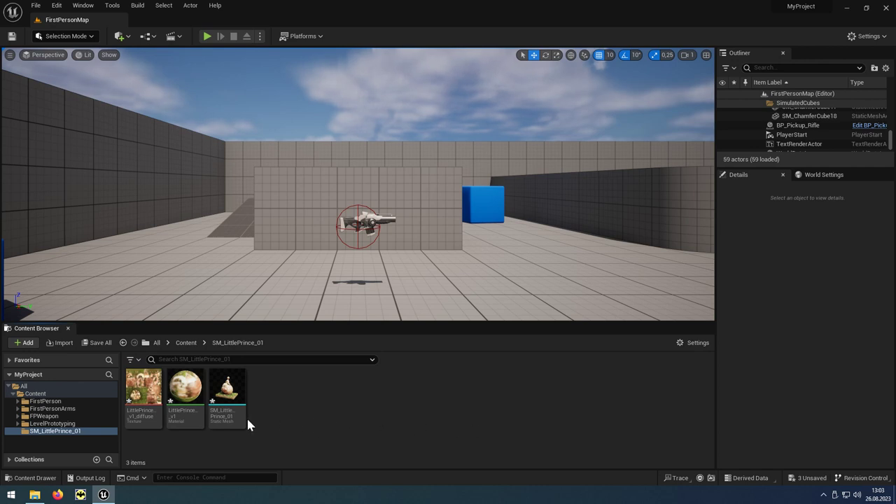
{"action": "left_click", "coordinate": [193, 413]}
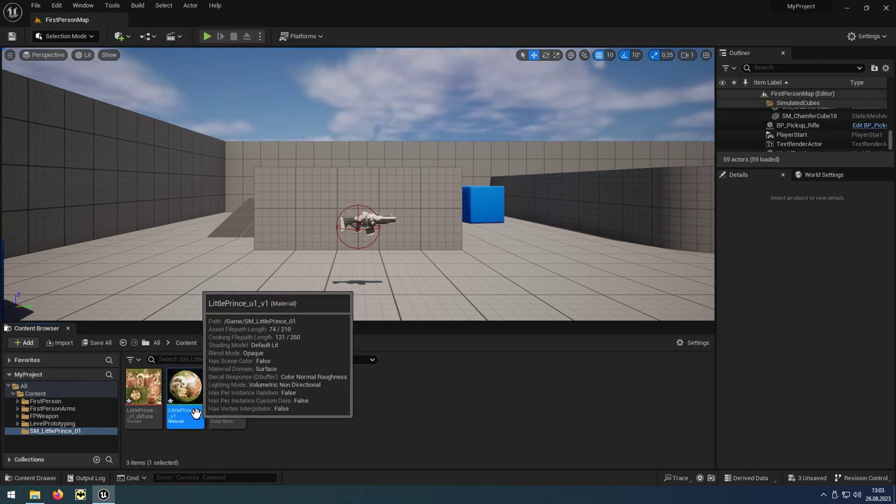
Step: In the LittlePrince_u1_v1 material, wire a Constant node of 0 into Specular
{"action": "double_click", "coordinate": [194, 412]}
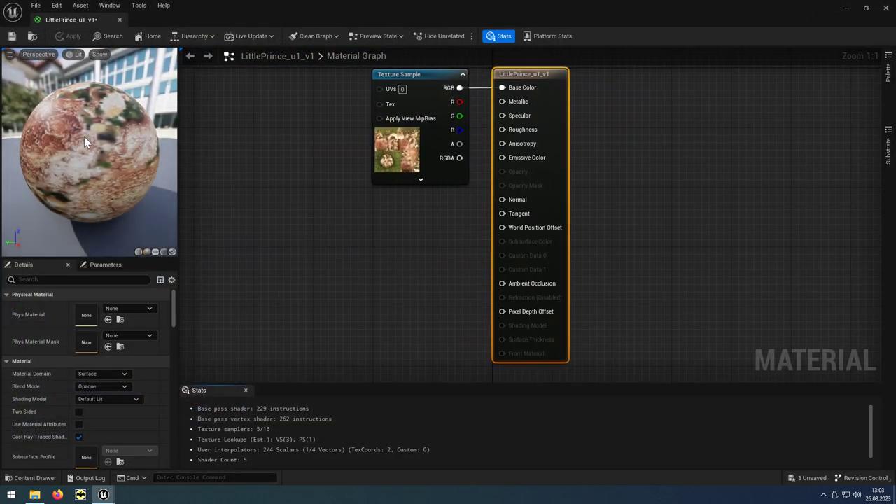
{"action": "left_click_drag", "start_coordinate": [84, 136], "coordinate": [56, 115]}
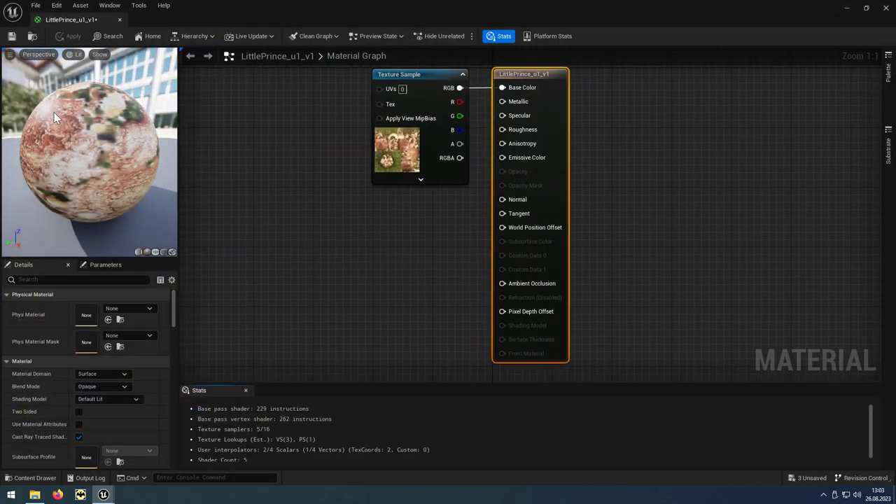
{"action": "right_click", "coordinate": [318, 231]}
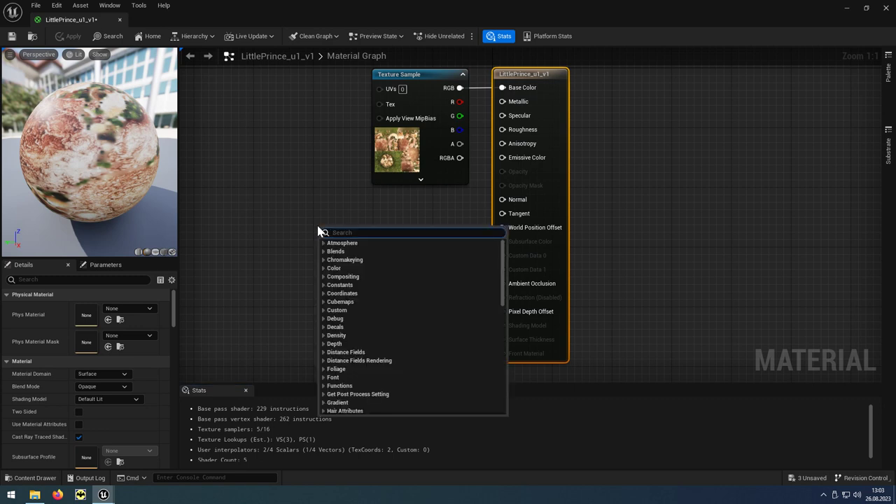
{"action": "type", "text": "consta"}
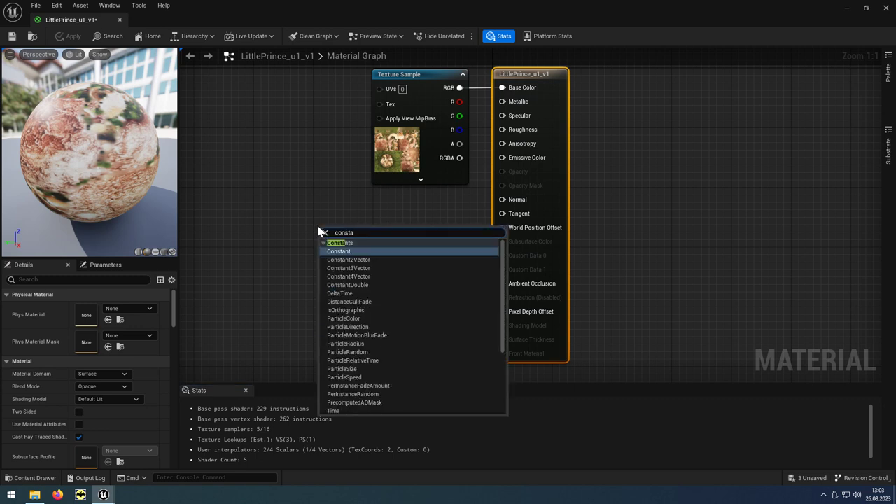
{"action": "left_click", "coordinate": [357, 254]}
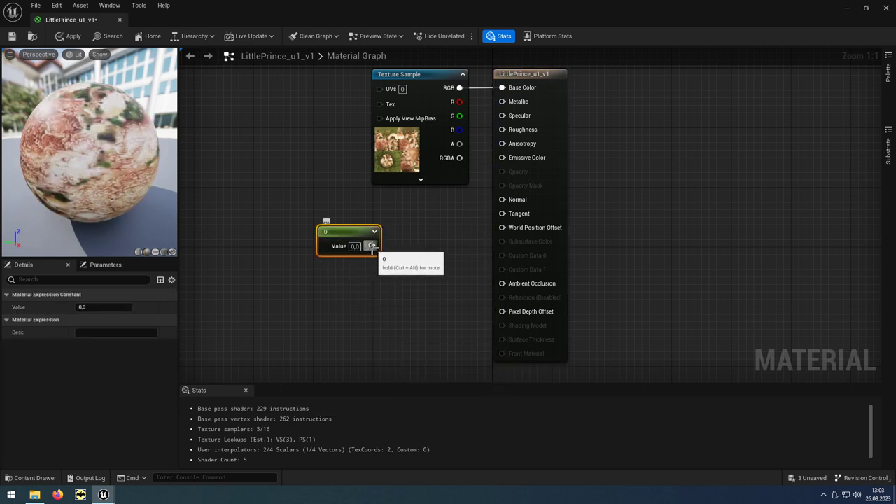
{"action": "left_click_drag", "start_coordinate": [371, 246], "coordinate": [504, 119]}
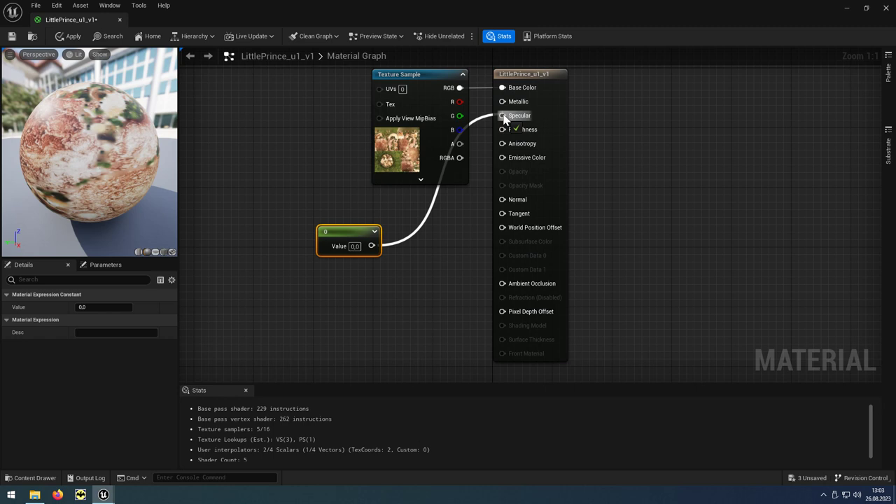
{"action": "left_click_drag", "start_coordinate": [504, 119], "coordinate": [502, 116]}
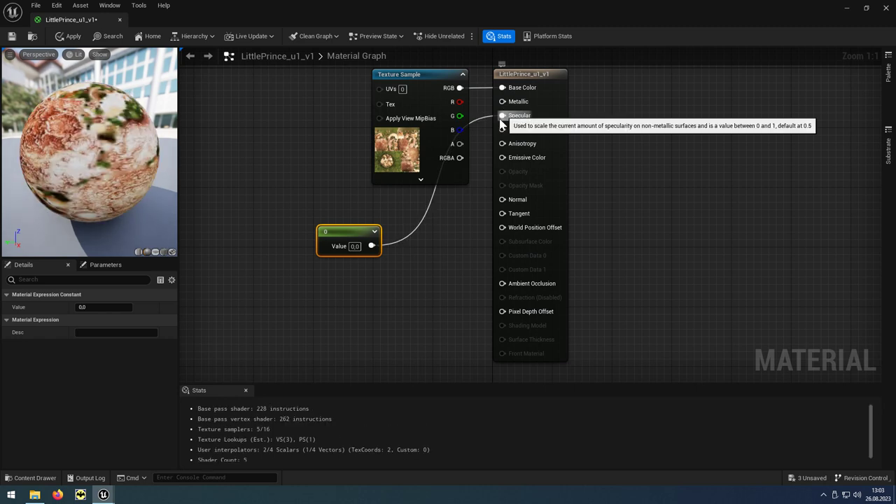
Step: Feed Roughness with a OneMinus of the Constant, apply the material, and close the editor
{"action": "left_click_drag", "start_coordinate": [372, 246], "coordinate": [403, 286]}
{"action": "type", "text": "one"}
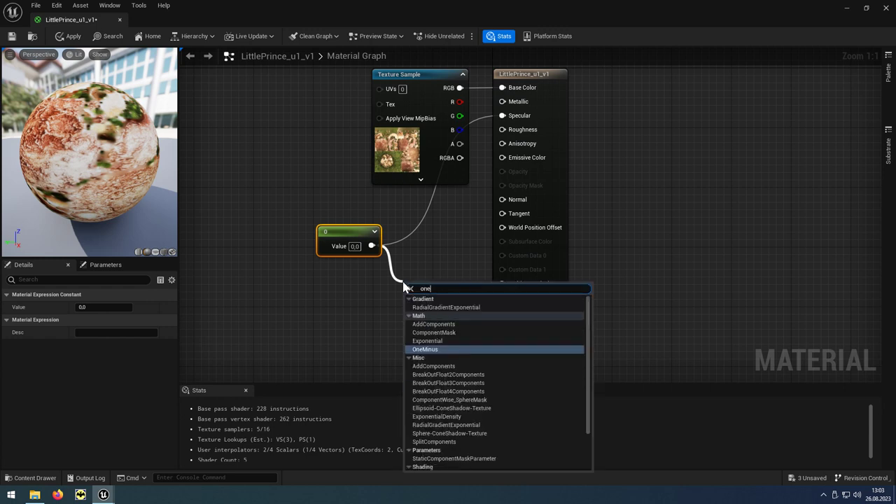
{"action": "left_click", "coordinate": [441, 350]}
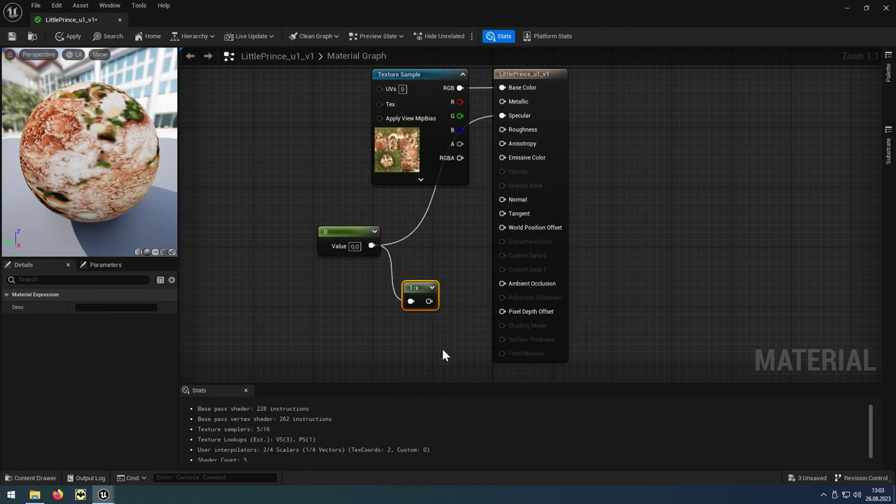
{"action": "left_click_drag", "start_coordinate": [430, 301], "coordinate": [501, 131]}
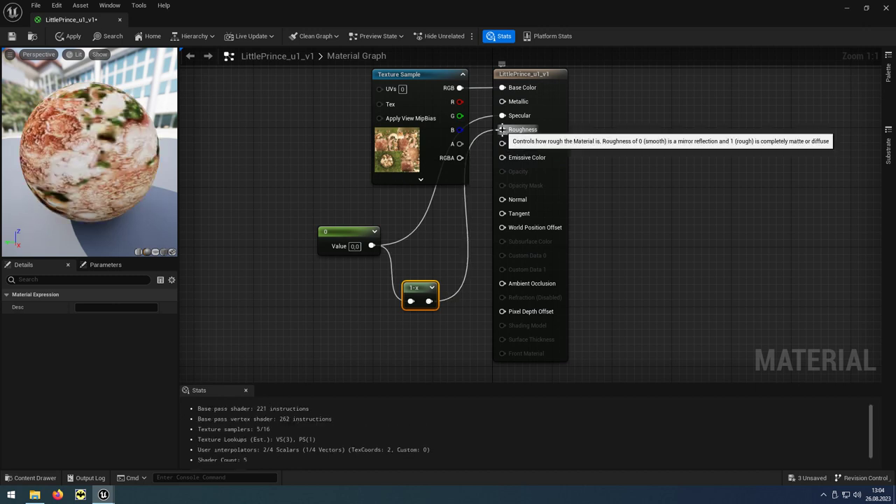
{"action": "left_click", "coordinate": [75, 41]}
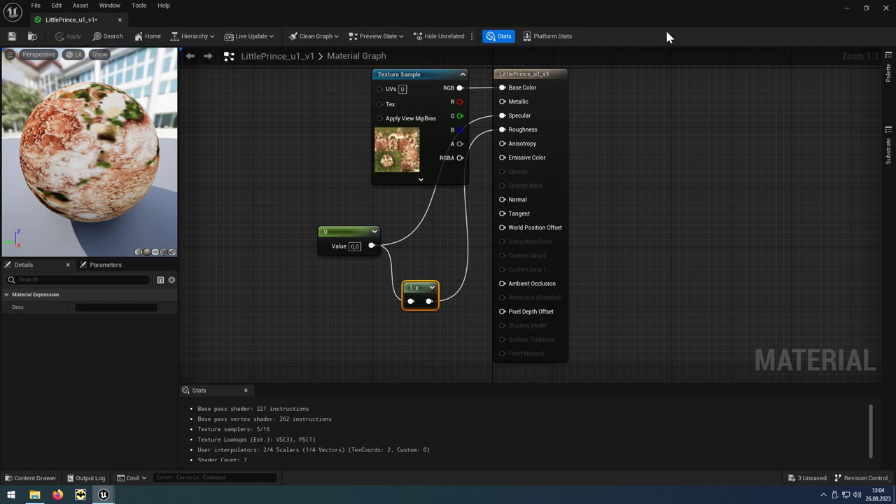
{"action": "left_click", "coordinate": [884, 13]}
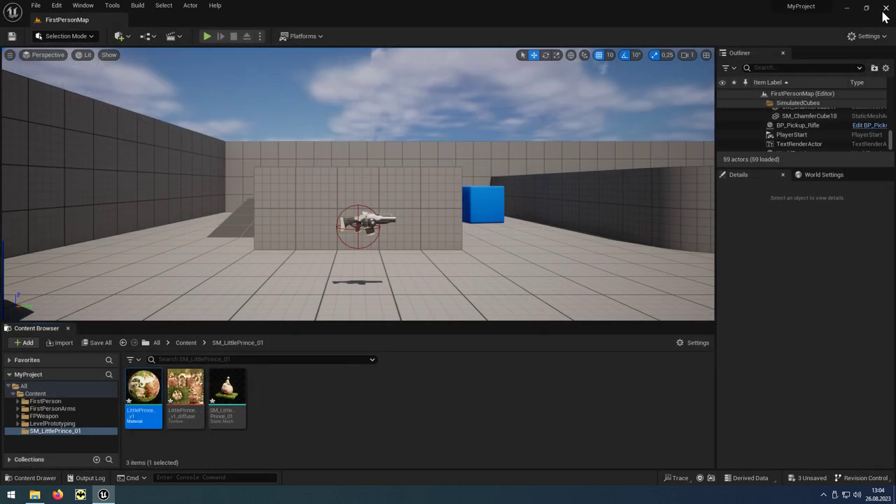
Step: Preview the SM_LittlePrince_01 mesh in the Static Mesh Editor, orbiting around it
{"action": "double_click", "coordinate": [226, 392]}
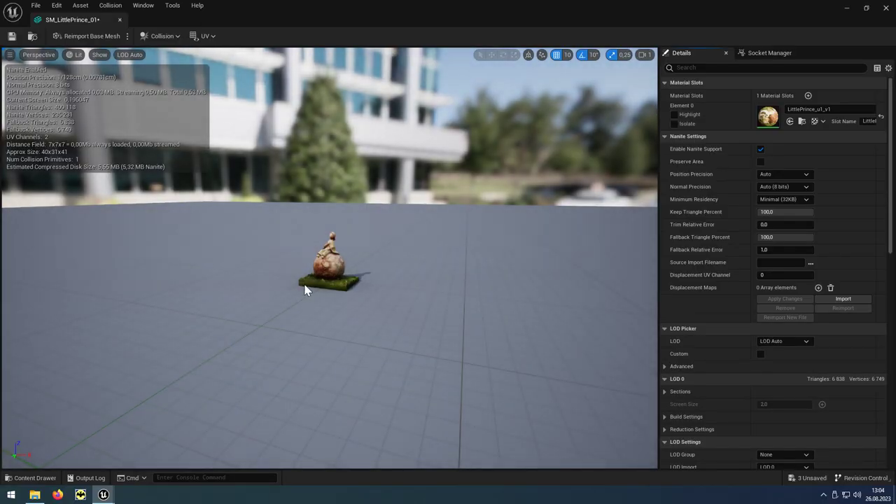
{"action": "scroll", "coordinate": [316, 270], "scroll_direction": "up", "scroll_amount": 5}
{"action": "mouse_move", "coordinate": [316, 270]}
{"action": "left_mouse_down"}
{"action": "mouse_move", "coordinate": [267, 273]}
{"action": "mouse_move", "coordinate": [316, 271]}
{"action": "left_mouse_up"}
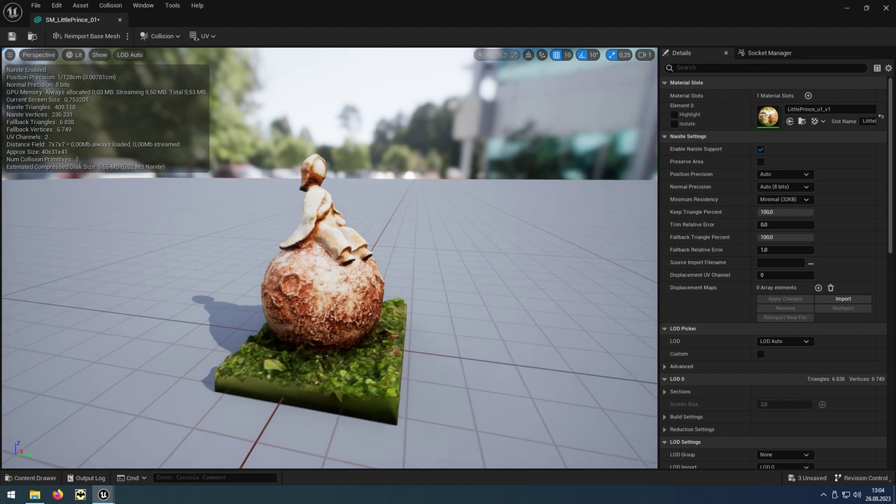
{"action": "left_click", "coordinate": [886, 8]}
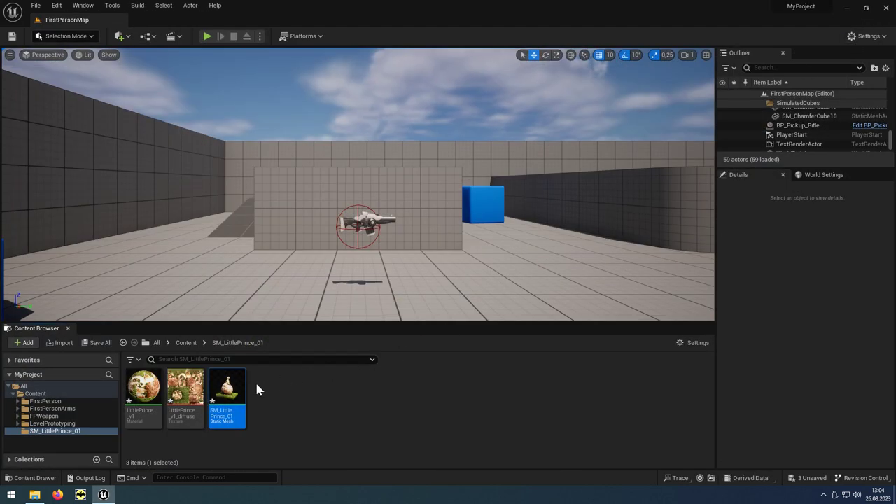
Step: Place SM_LittlePrince_01 on the level floor and set its X, Y, Z scale to 3.0
{"action": "mouse_move", "coordinate": [227, 391]}
{"action": "left_mouse_down"}
{"action": "mouse_move", "coordinate": [534, 282]}
{"action": "mouse_move", "coordinate": [530, 272]}
{"action": "left_mouse_up"}
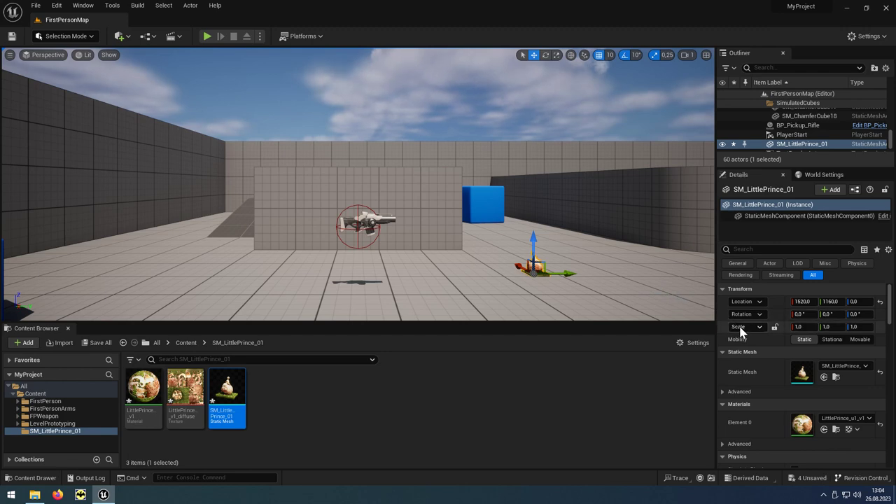
{"action": "left_click", "coordinate": [803, 326]}
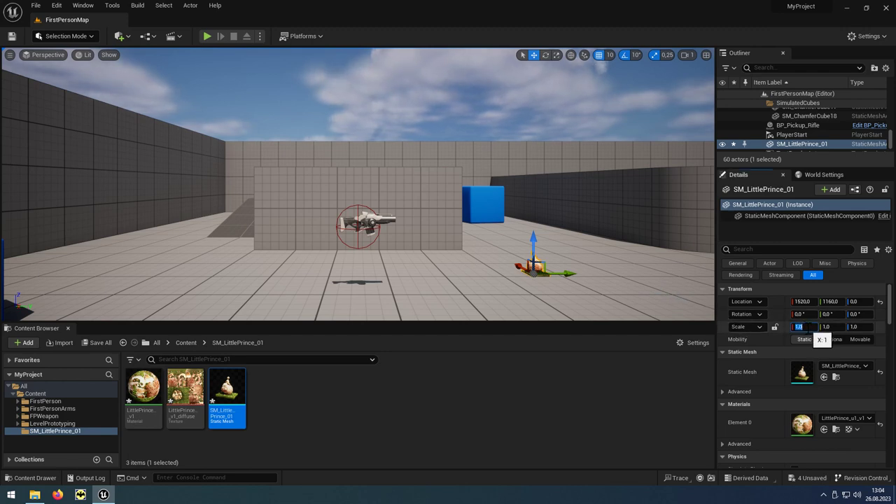
{"action": "type", "text": "3"}
{"action": "key", "text": "Tab"}
{"action": "type", "text": "3"}
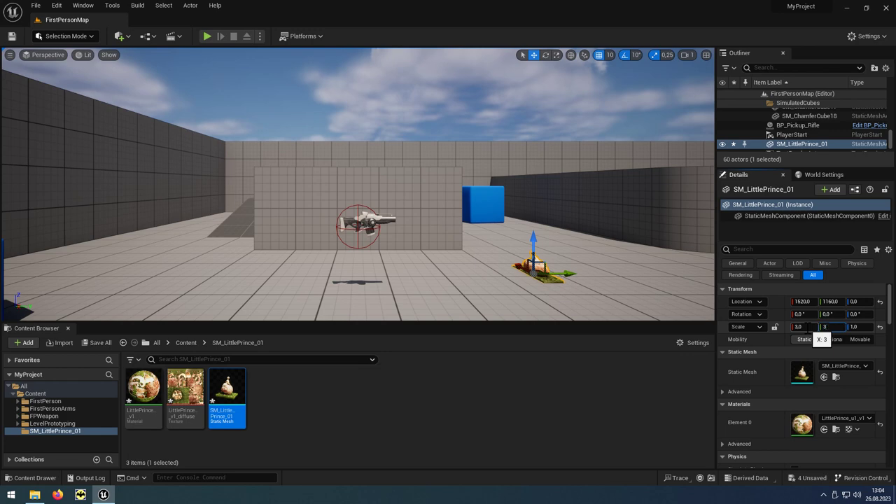
{"action": "key", "text": "Tab"}
{"action": "type", "text": "3"}
{"action": "key", "text": "Return"}
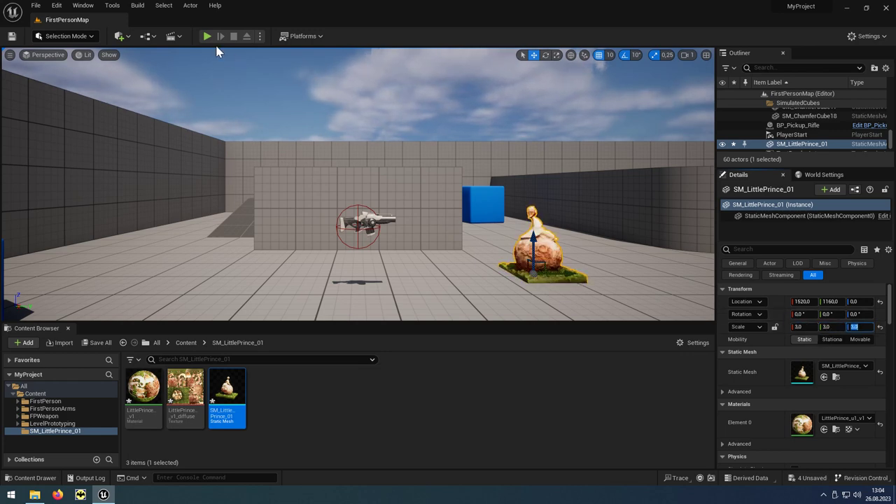
Step: Play the level and walk around the statue, switching to wireframe (F1) and back to lit (F3)
{"action": "left_click", "coordinate": [207, 37]}
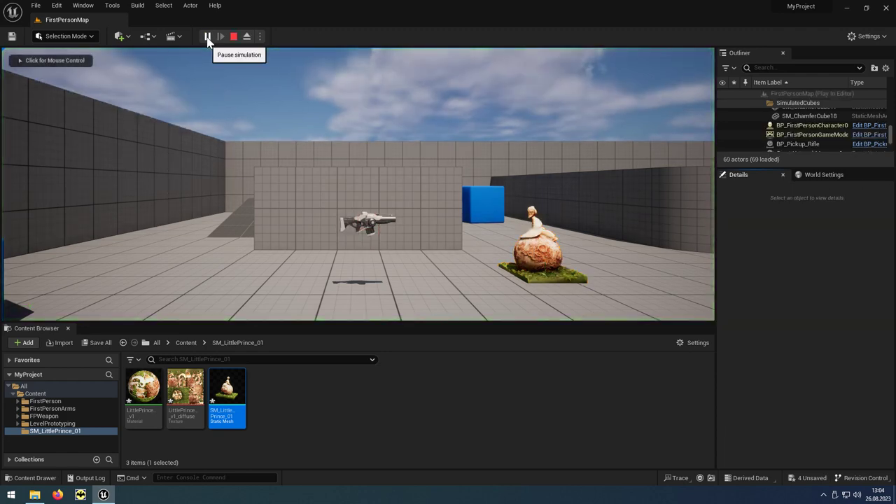
{"action": "left_click", "coordinate": [346, 183]}
{"action": "key", "text": "s"}
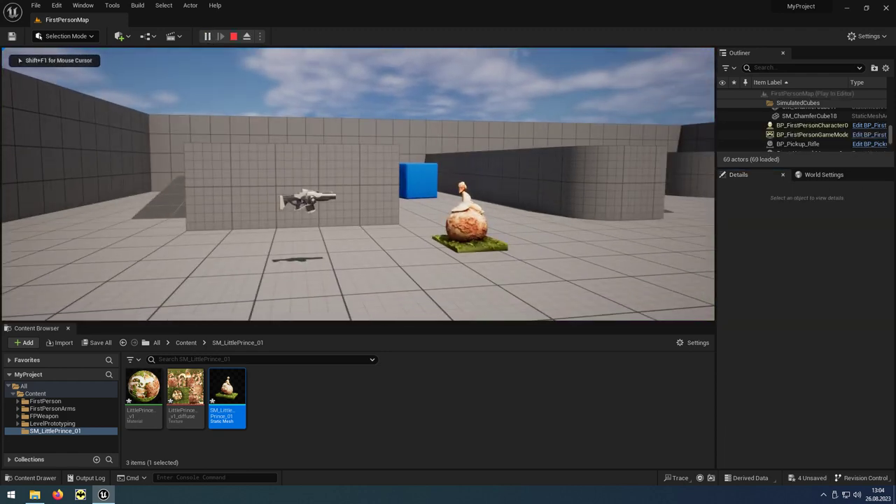
{"action": "key", "text": "w"}
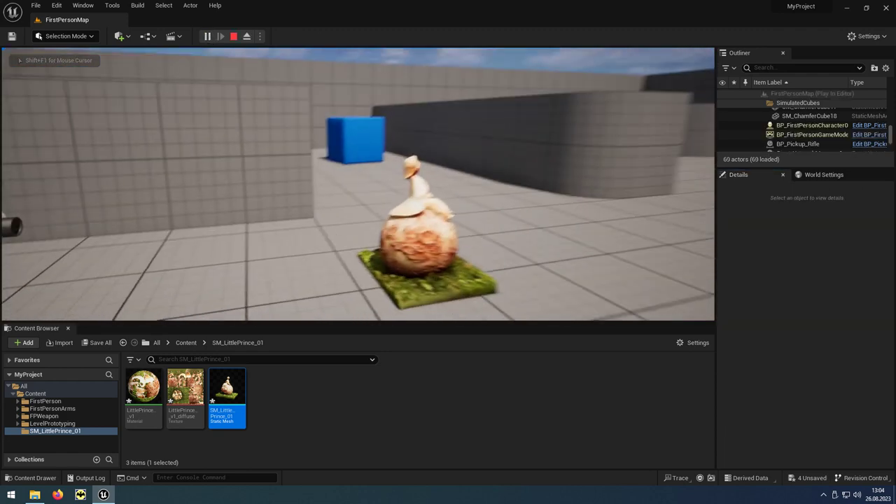
{"action": "key", "text": "w"}
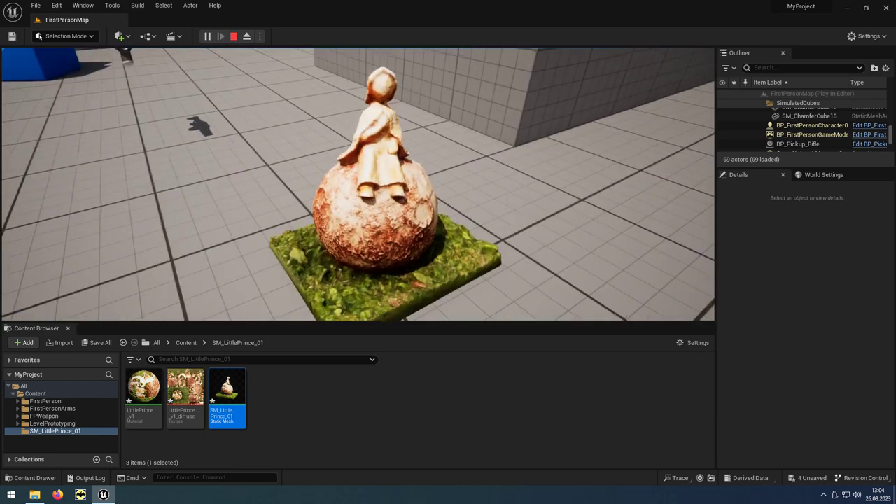
{"action": "key", "text": "s"}
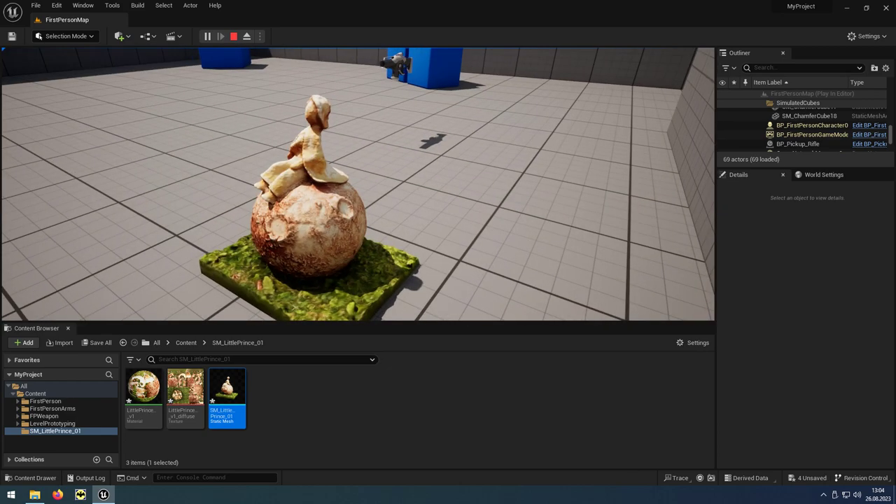
{"action": "key", "text": "a"}
{"action": "key", "text": "F1"}
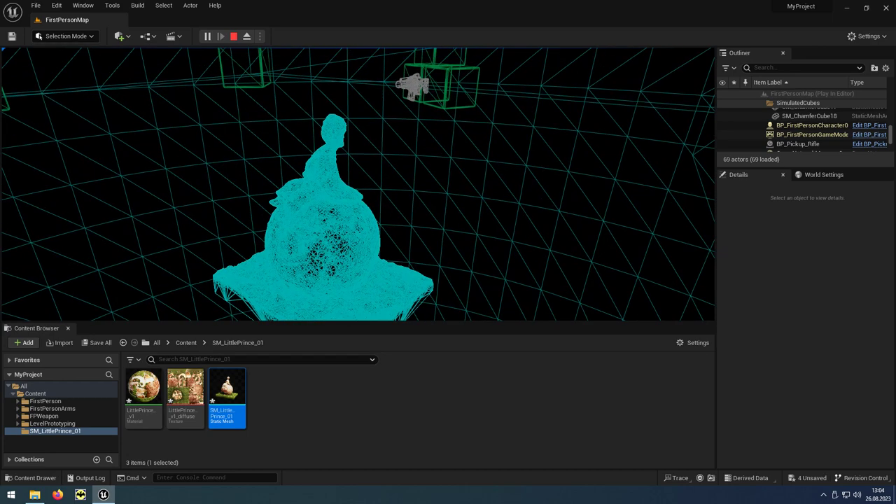
{"action": "key", "text": "a"}
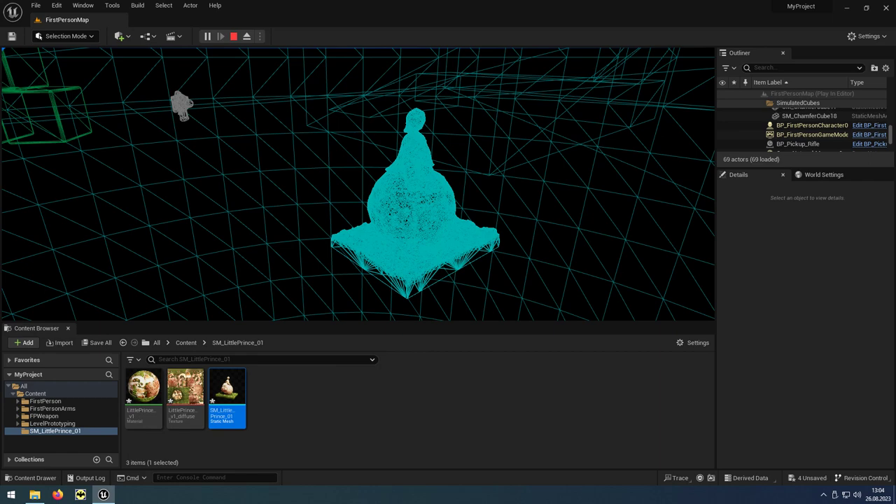
{"action": "key", "text": "F3"}
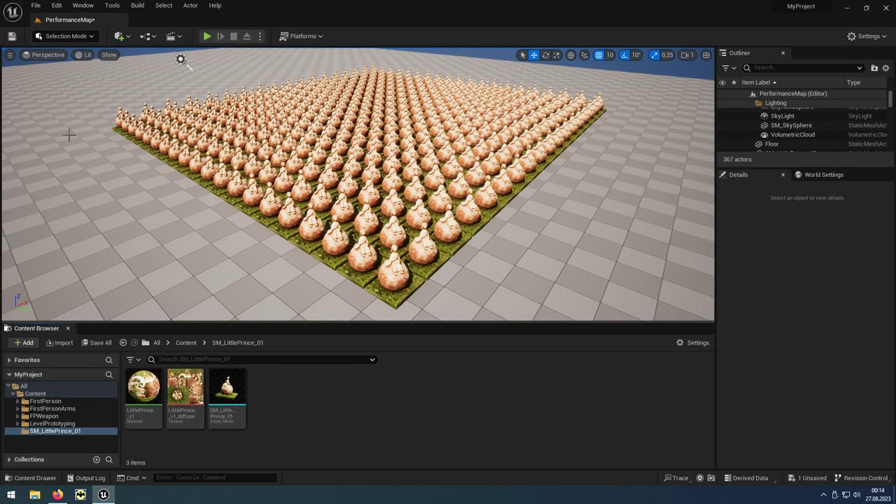
Step: Enable Show FPS in the viewport, then open the SM_LittlePrince_01 mesh editor
{"action": "left_click", "coordinate": [10, 56]}
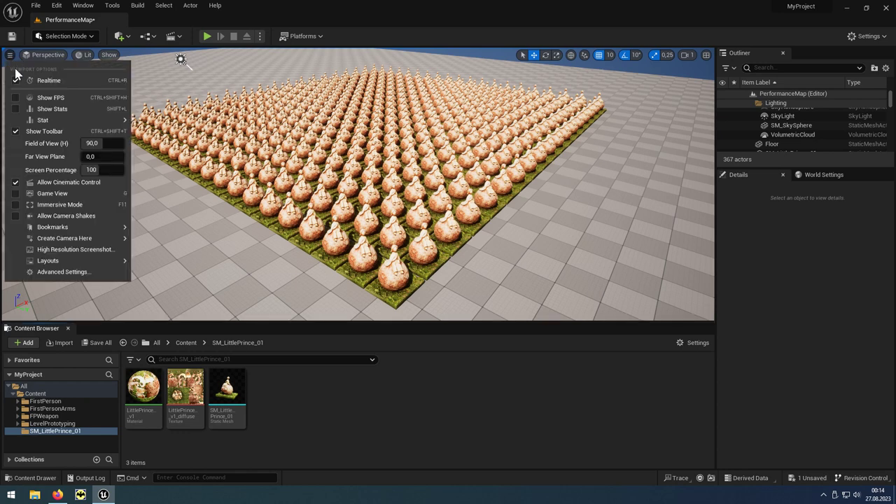
{"action": "left_click", "coordinate": [74, 102]}
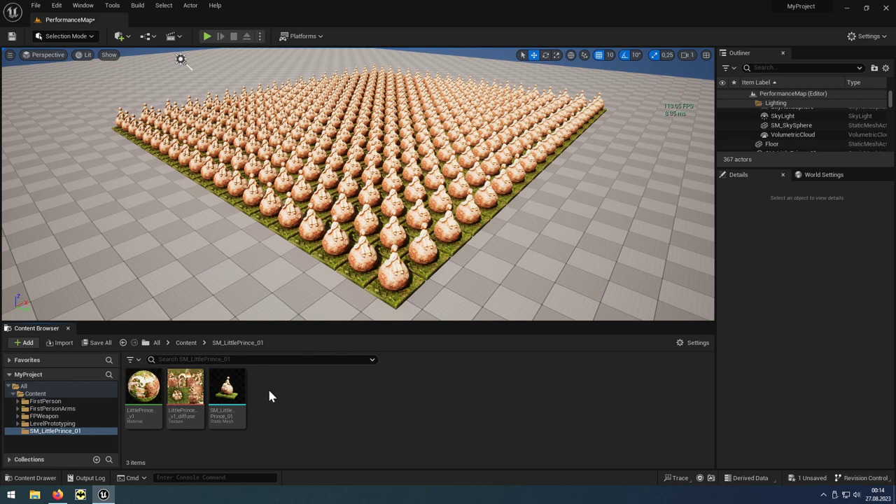
{"action": "left_click", "coordinate": [235, 396]}
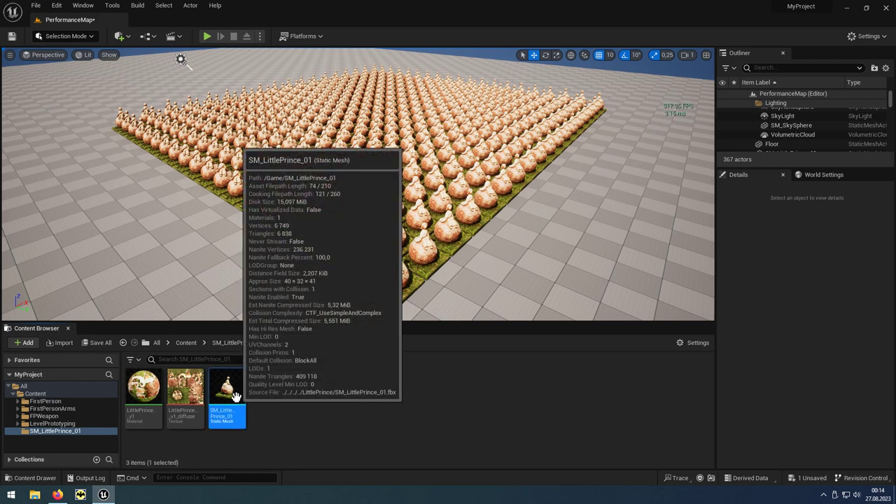
{"action": "double_click", "coordinate": [236, 396]}
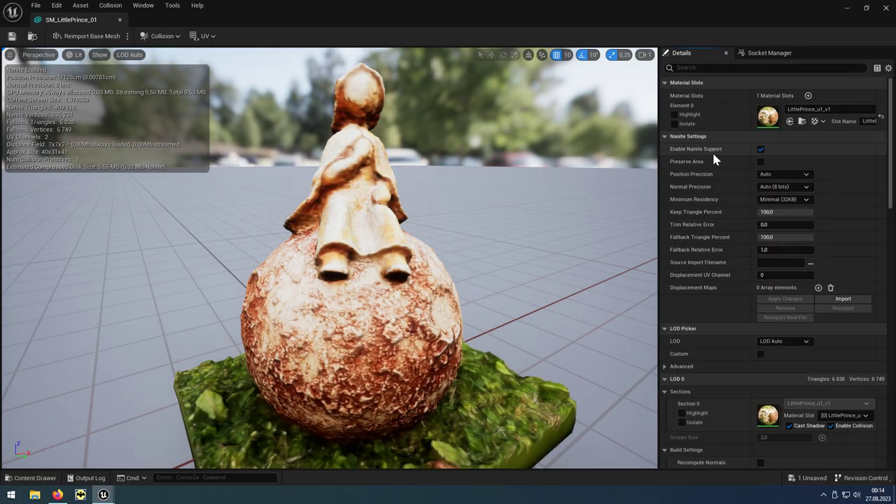
Step: Disable and apply Nanite support on SM_LittlePrince_01 so LOD 0 uses 409,118 triangles, then close the editor
{"action": "left_click", "coordinate": [761, 149]}
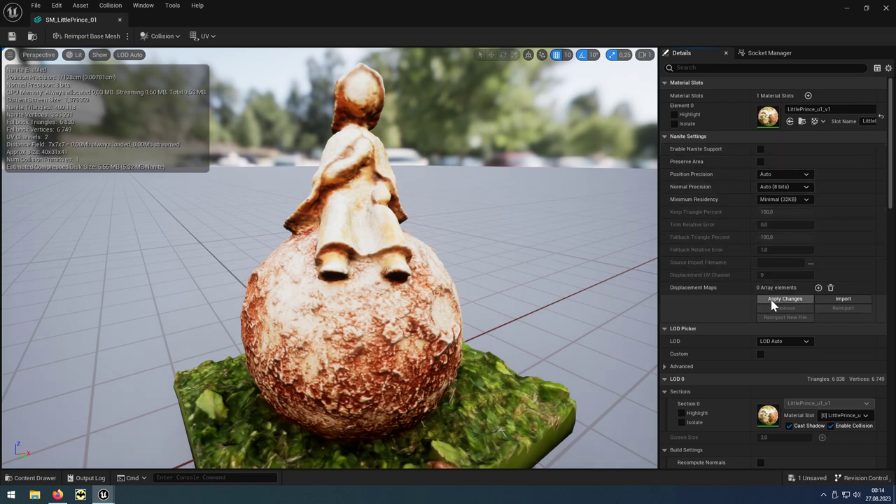
{"action": "left_click", "coordinate": [805, 302]}
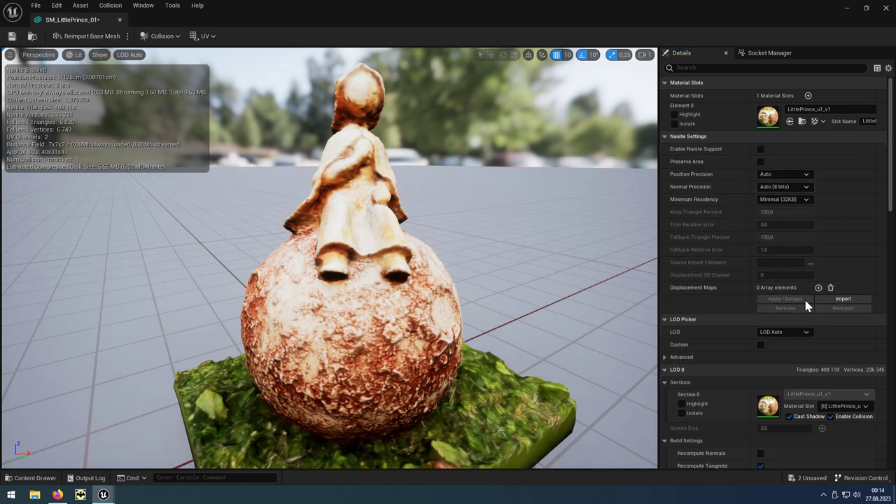
{"action": "left_click", "coordinate": [885, 10]}
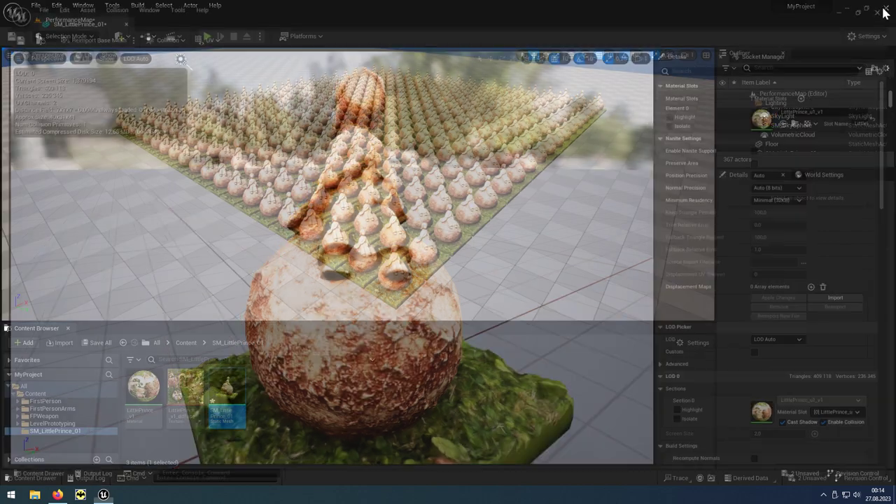